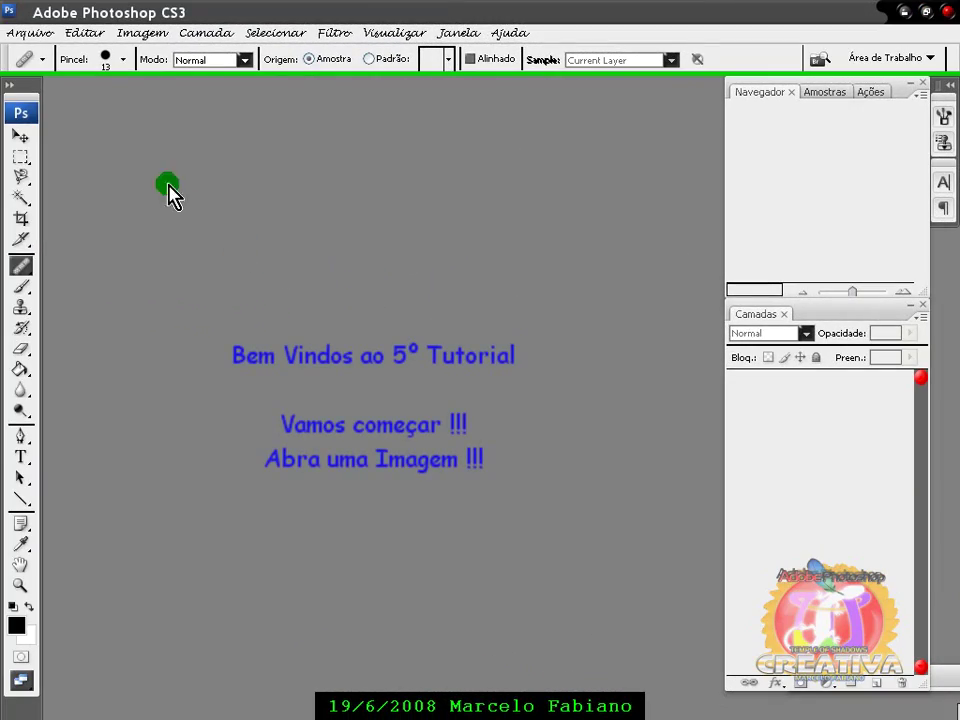
# Open the TUTORIAL 5 portrait photo
pyautogui.click(32, 33)
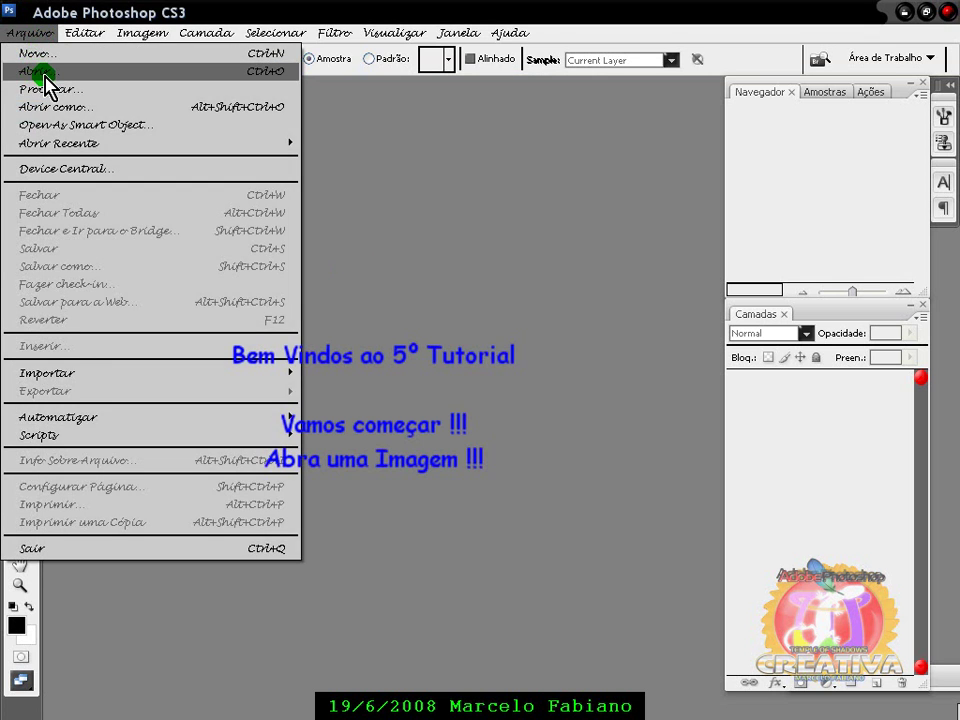
pyautogui.click(37, 80)
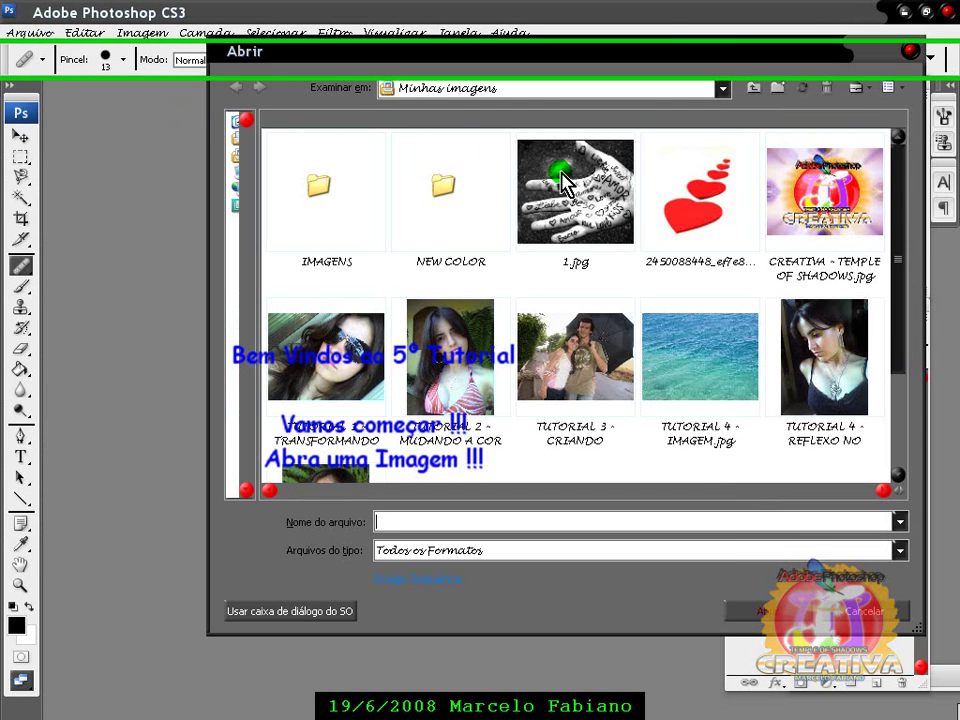
pyautogui.scroll(-3, 912, 250)
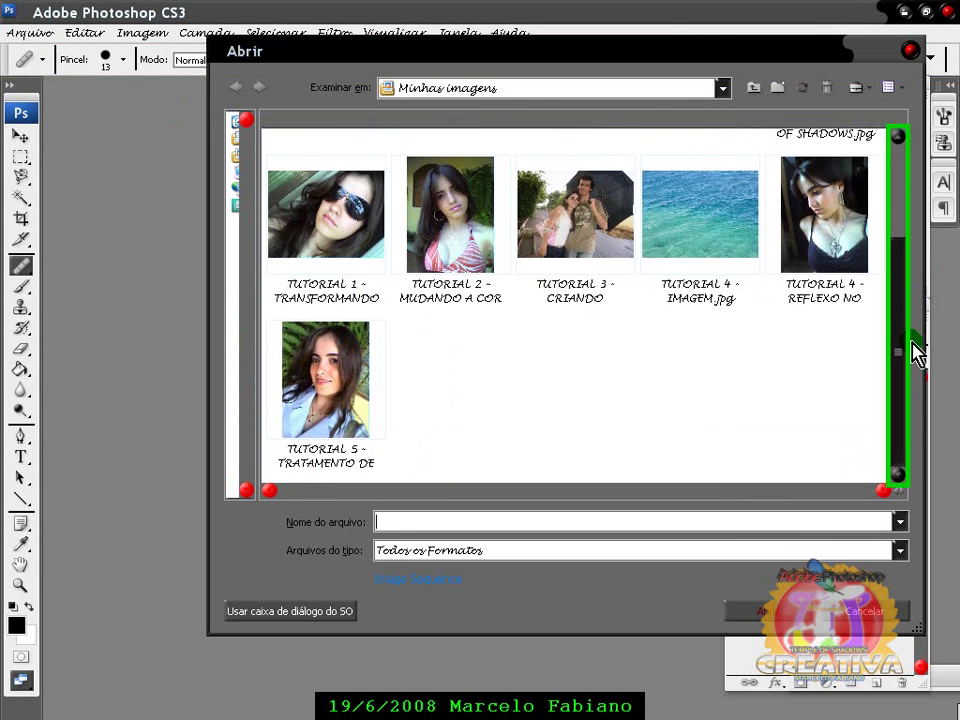
pyautogui.click(315, 381)
pyautogui.click(752, 610)
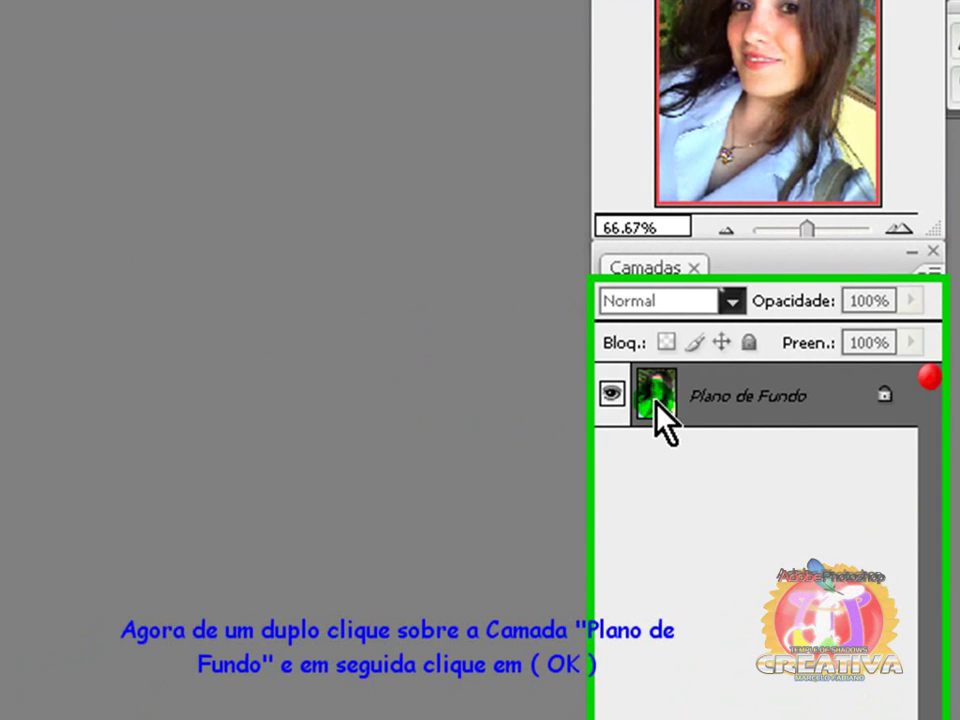
# Convert the background into the editable layer Camada 0 and fit the image to the screen
pyautogui.doubleClick(657, 402)
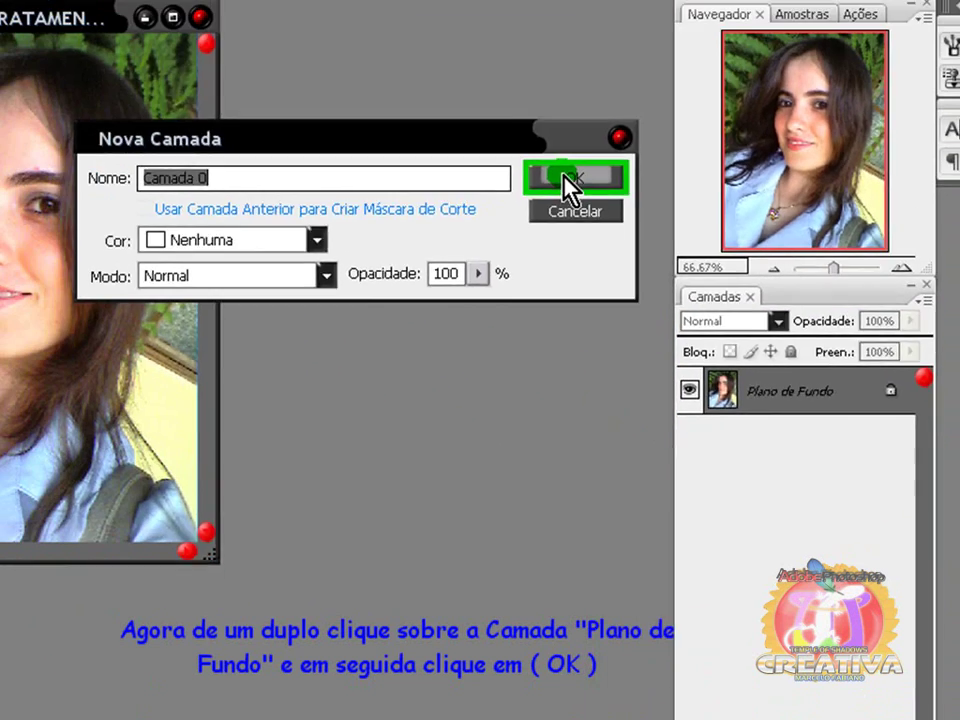
pyautogui.click(566, 178)
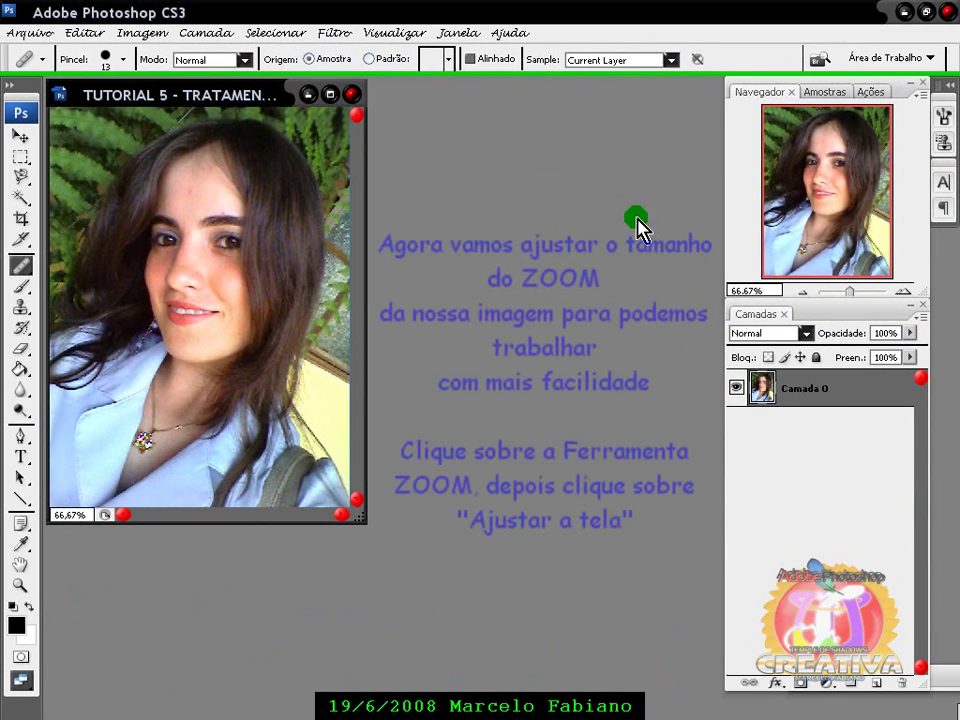
pyautogui.click(26, 590)
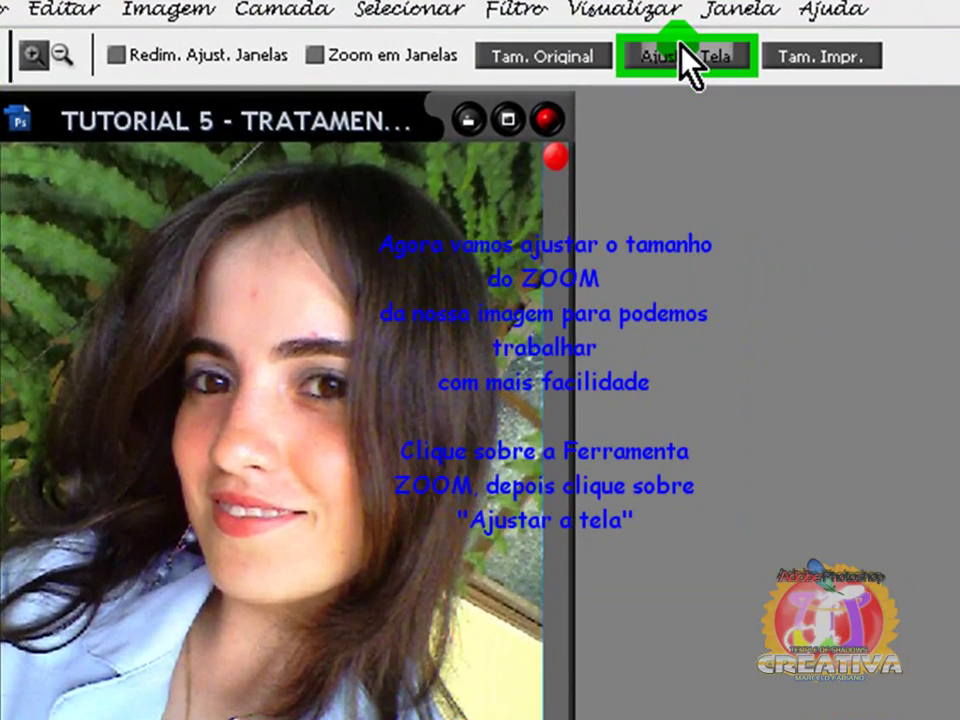
pyautogui.click(680, 44)
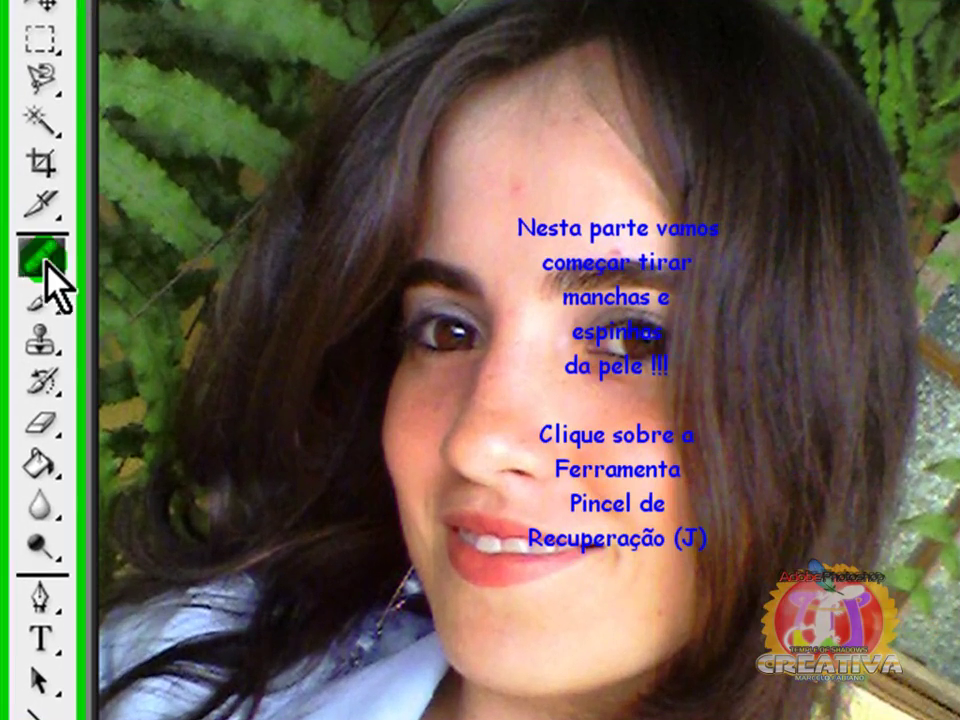
# Sample clean forehead skin with the Healing Brush and heal the forehead and eyebrow spots
pyautogui.click(42, 262)
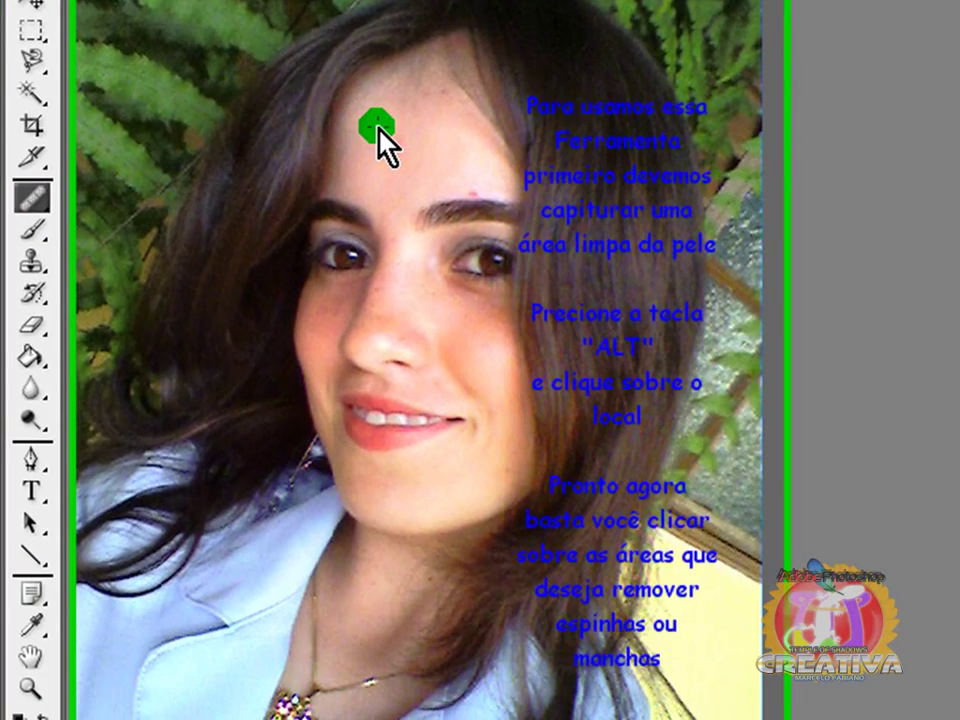
pyautogui.keyDown('alt'); pyautogui.click(381, 140); pyautogui.keyUp('alt')
pyautogui.click(421, 153)
pyautogui.click(440, 181)
pyautogui.click(476, 180)
pyautogui.click(474, 186)
pyautogui.click(473, 188)
# Heal the blemishes on the nose, above the lips, on the chin and on the cheek
pyautogui.click(399, 338)
pyautogui.moveTo(399, 338); pyautogui.dragTo(401, 304)
pyautogui.click(419, 316)
pyautogui.click(438, 388)
pyautogui.click(430, 398)
pyautogui.click(375, 413)
pyautogui.click(358, 494)
pyautogui.moveTo(352, 495)
pyautogui.mouseDown()
pyautogui.moveTo(372, 478)
pyautogui.moveTo(440, 488)
pyautogui.mouseUp()
pyautogui.moveTo(333, 327)
pyautogui.mouseDown()
pyautogui.moveTo(438, 368)
pyautogui.moveTo(382, 322)
pyautogui.moveTo(396, 329)
pyautogui.mouseUp()
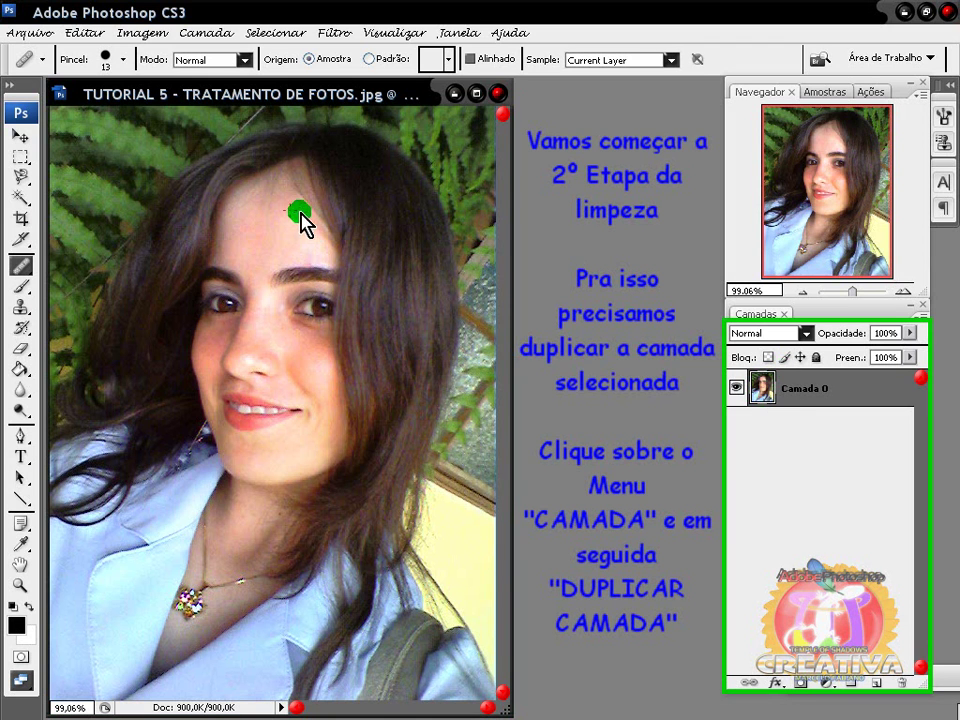
# Duplicate Camada 0 into a new layer, Camada 0 cópia
pyautogui.click(207, 32)
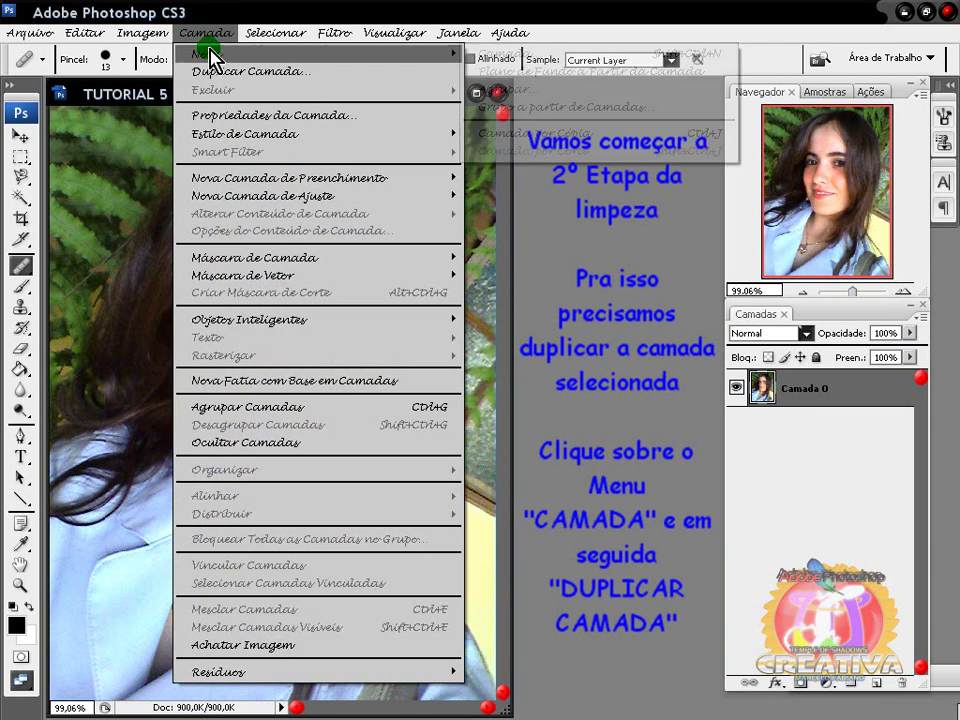
pyautogui.click(218, 72)
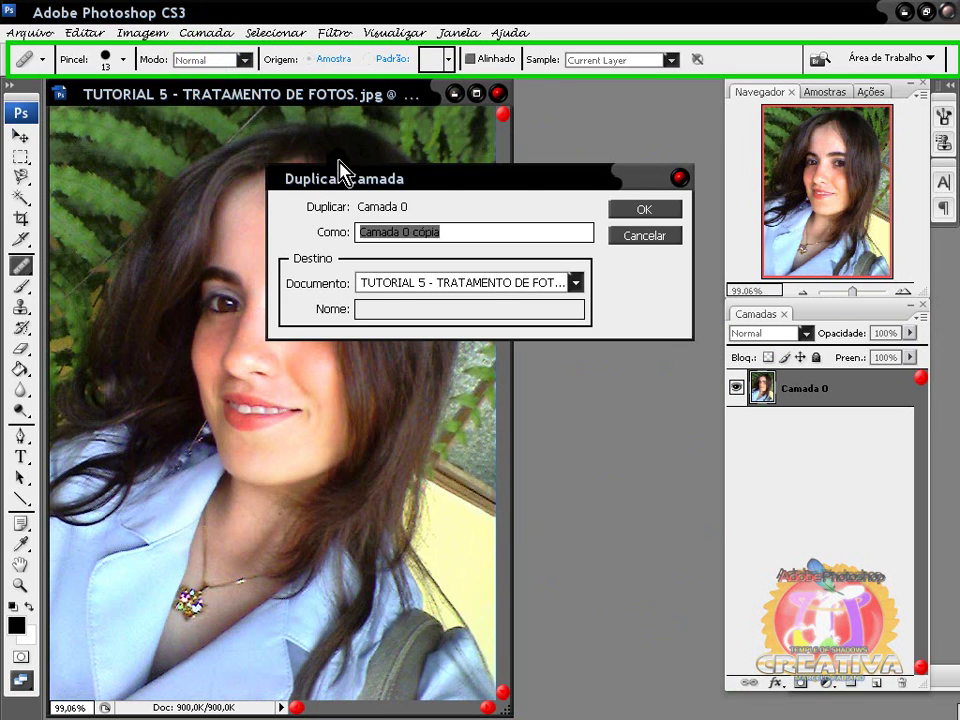
pyautogui.click(637, 216)
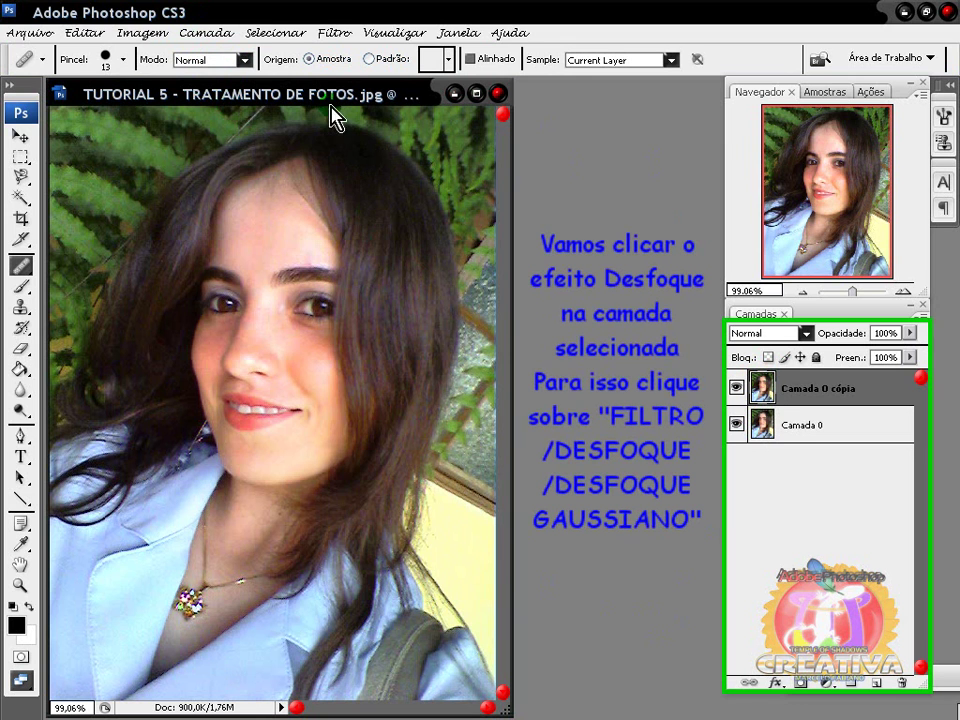
# Apply a Gaussian blur with a 3,0 pixel radius to Camada 0 cópia
pyautogui.click(333, 32)
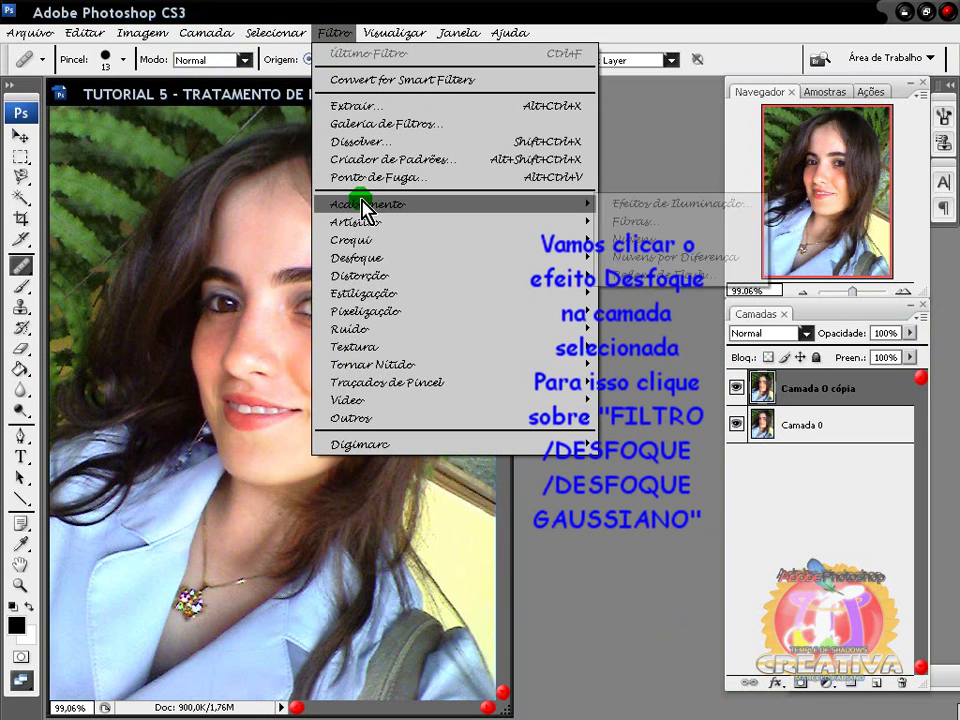
pyautogui.moveTo(358, 258)
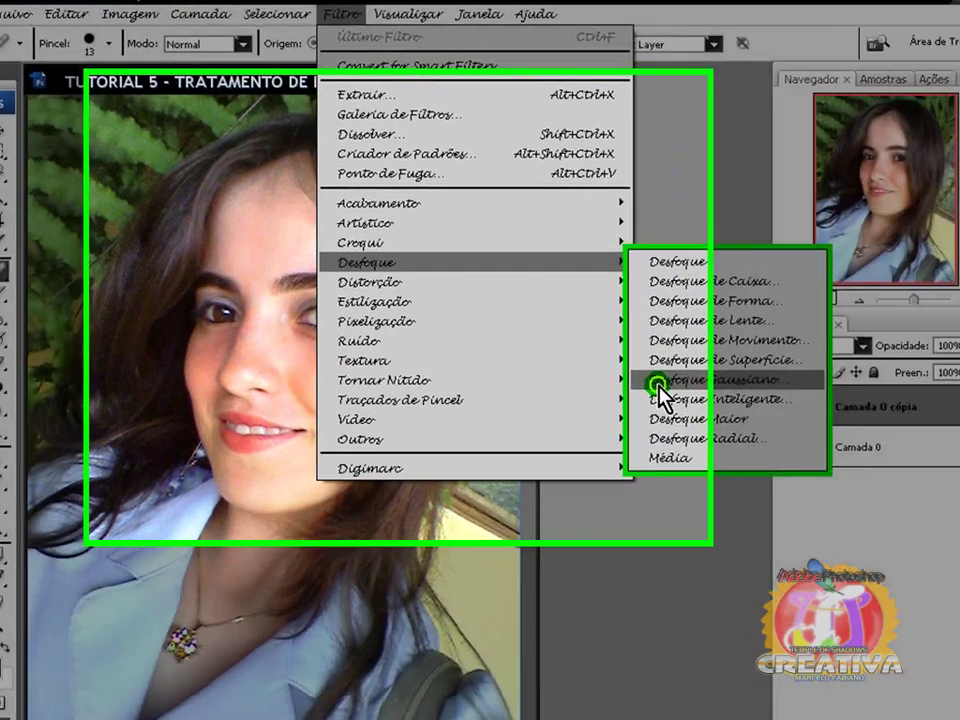
pyautogui.click(622, 372)
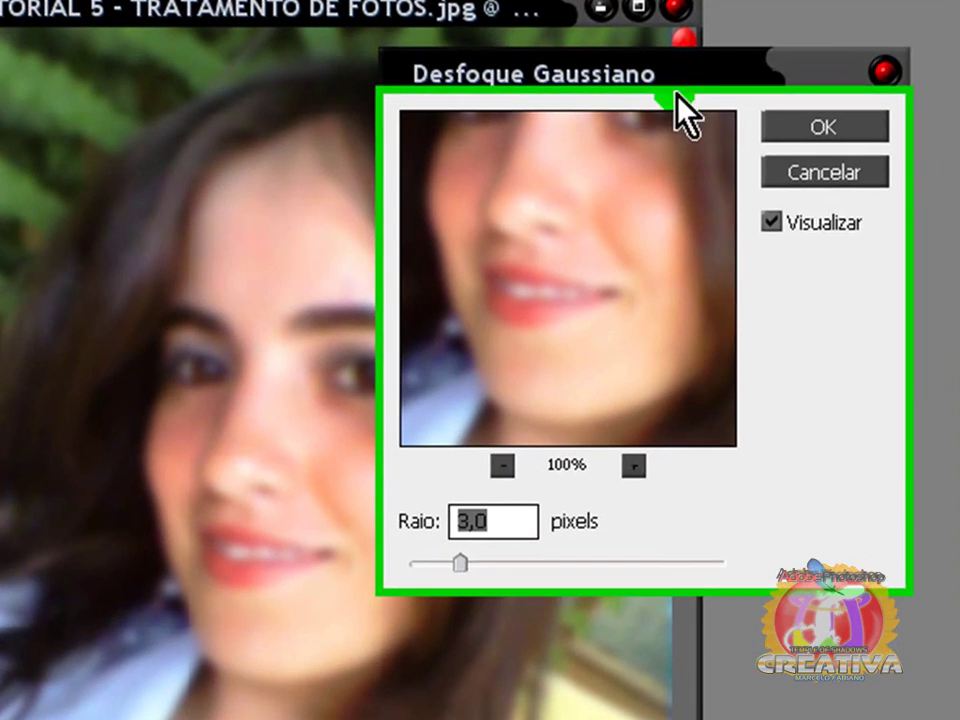
pyautogui.moveTo(566, 118); pyautogui.dragTo(444, 138)
pyautogui.doubleClick(254, 574)
pyautogui.click(600, 182)
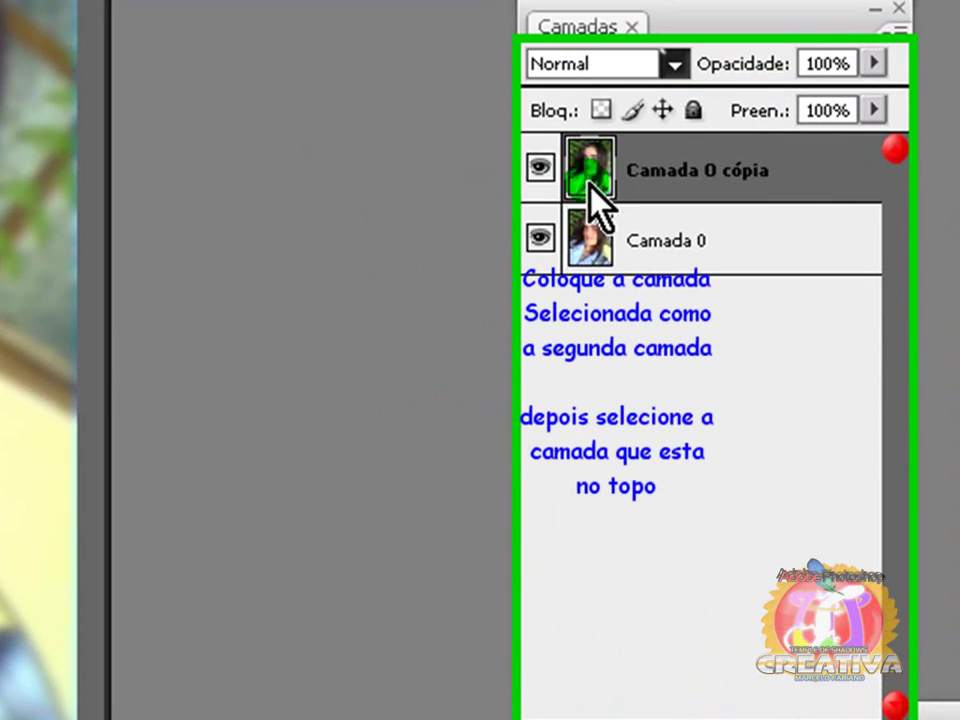
# Place the blurred copy below Camada 0, add a layer mask to Camada 0, and select the Brush
pyautogui.moveTo(588, 186); pyautogui.dragTo(620, 285)
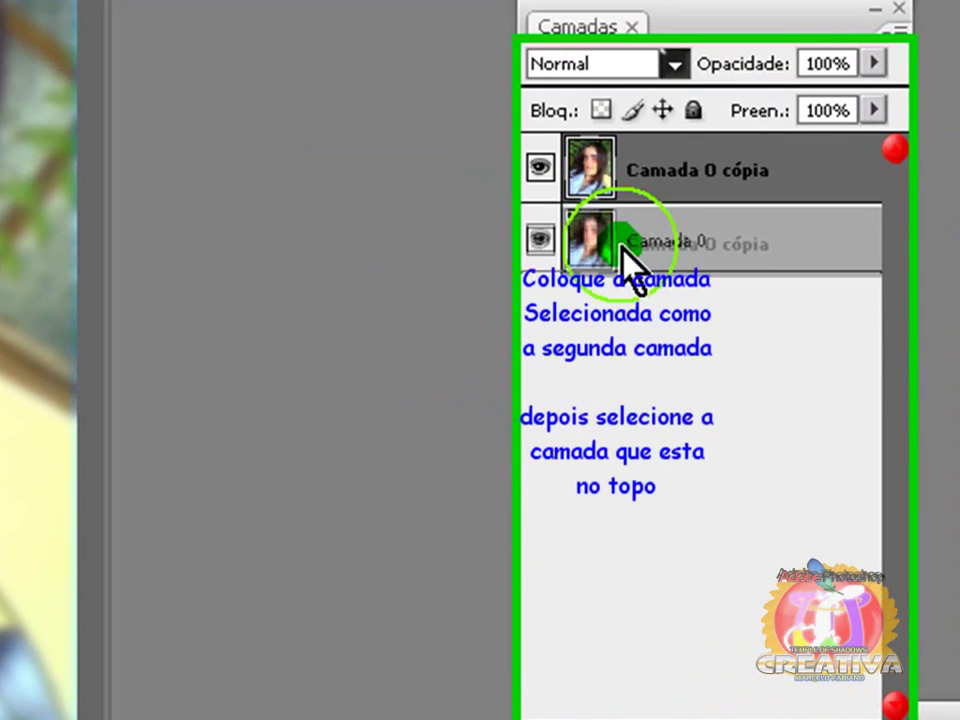
pyautogui.click(597, 172)
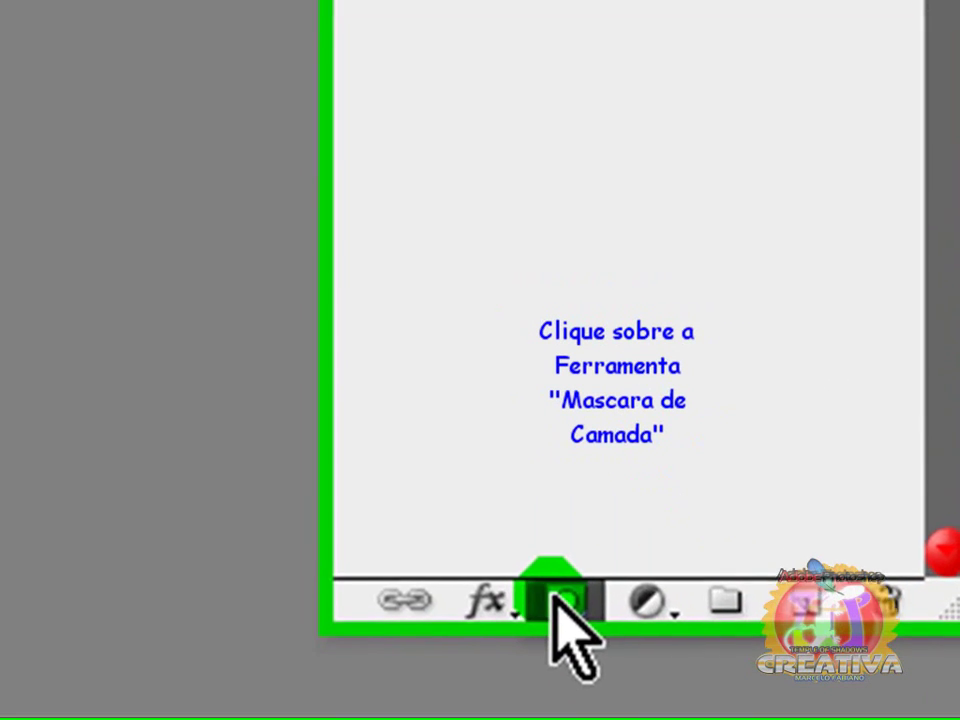
pyautogui.click(677, 656)
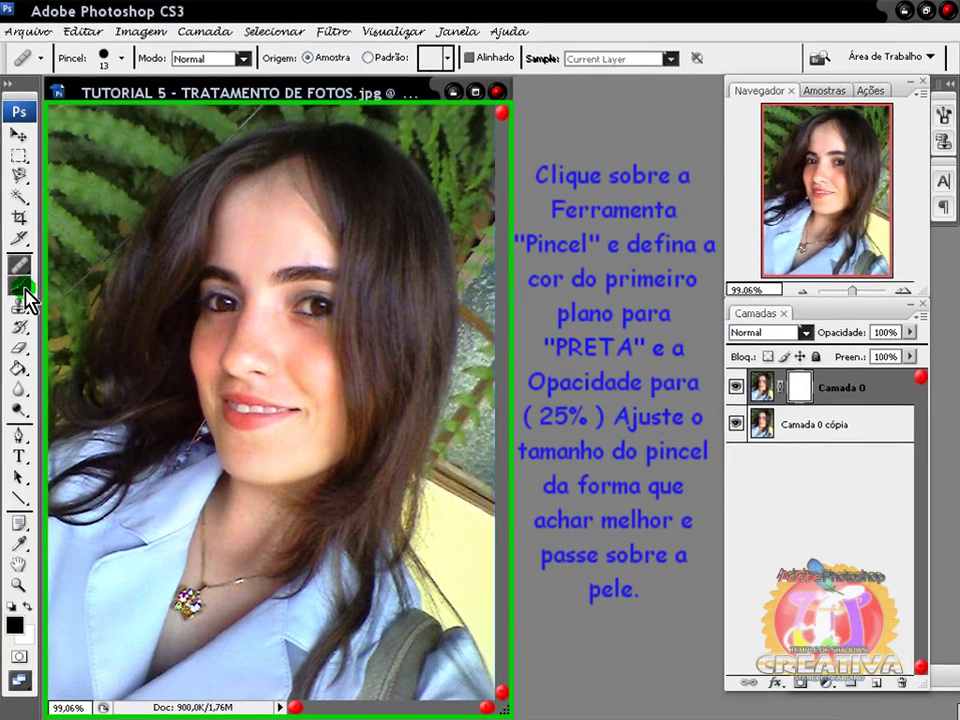
pyautogui.click(38, 288)
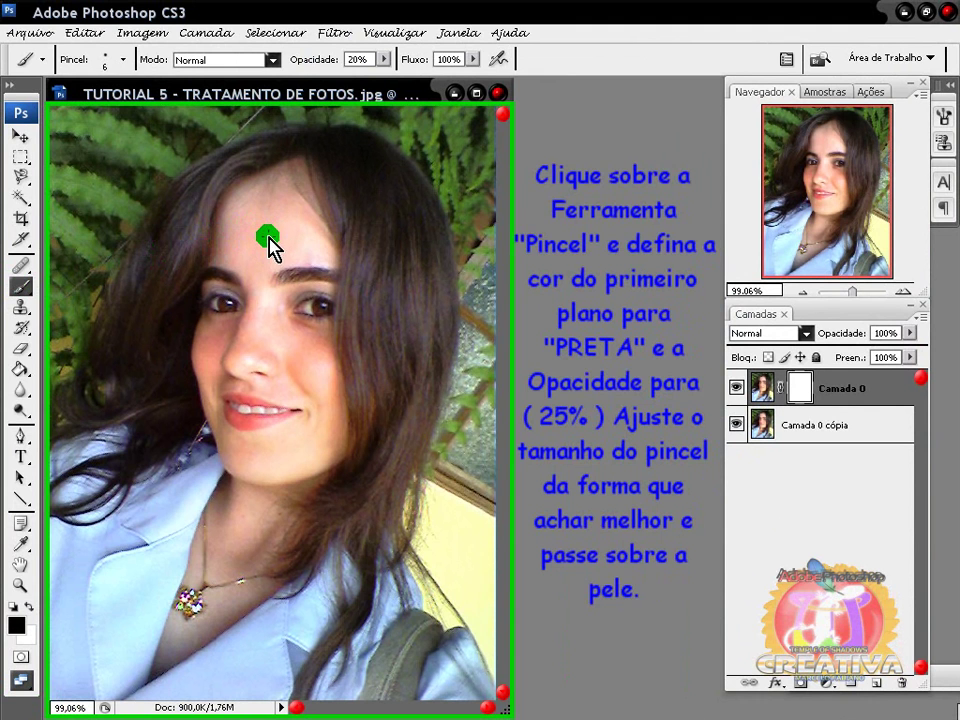
# Set the brush to near-black 020202, 25% opacity and about 40 px
pyautogui.moveTo(276, 246); pyautogui.dragTo(183, 484)
pyautogui.click(12, 628)
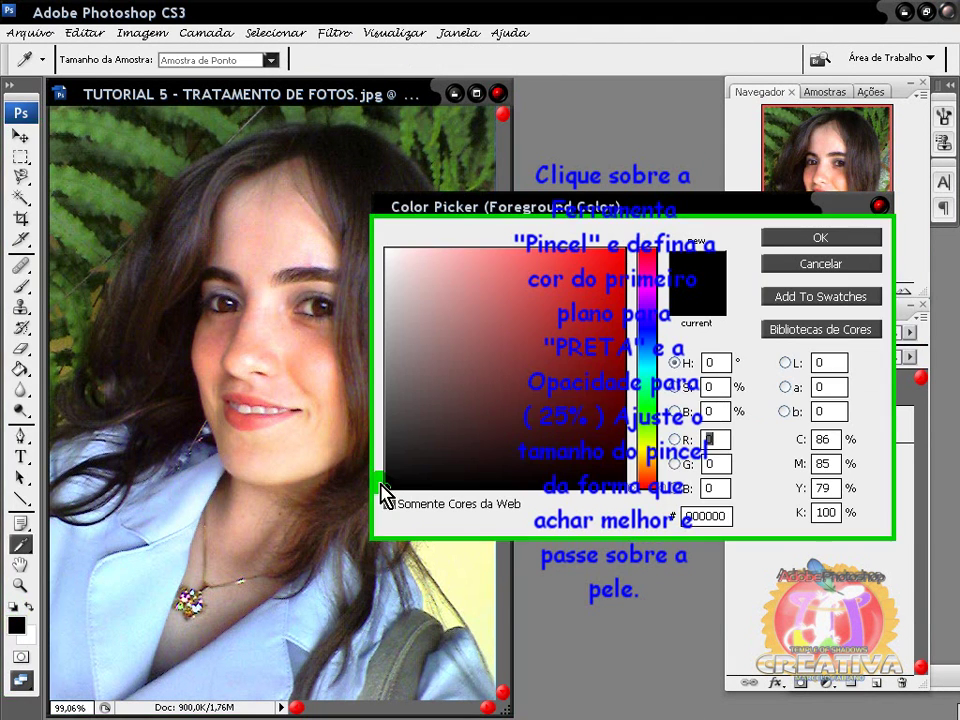
pyautogui.click(390, 488)
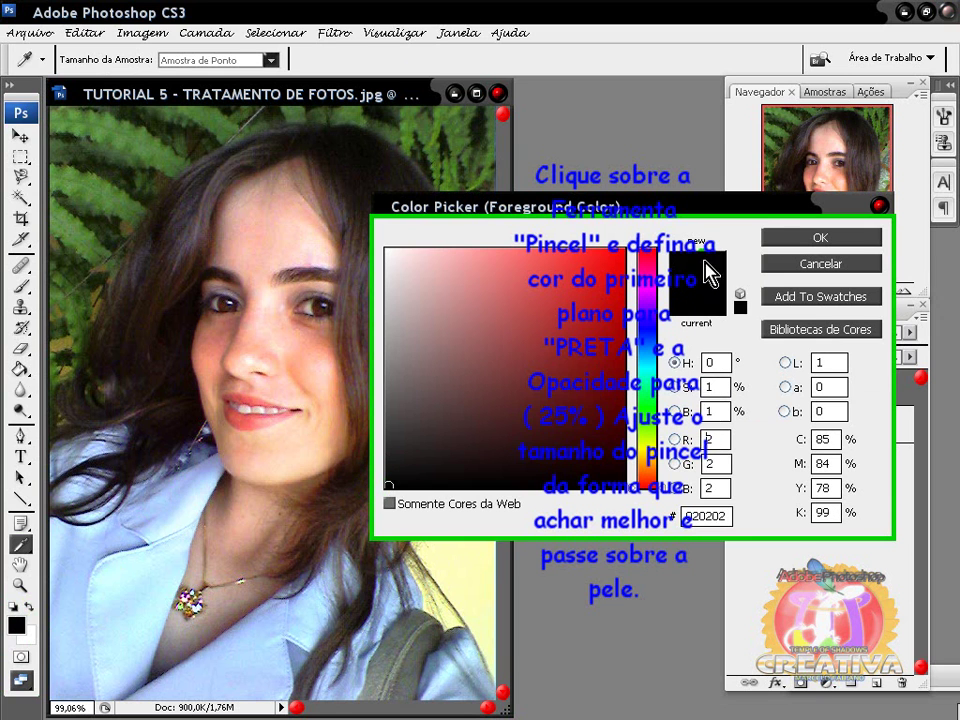
pyautogui.click(793, 240)
pyautogui.click(377, 61)
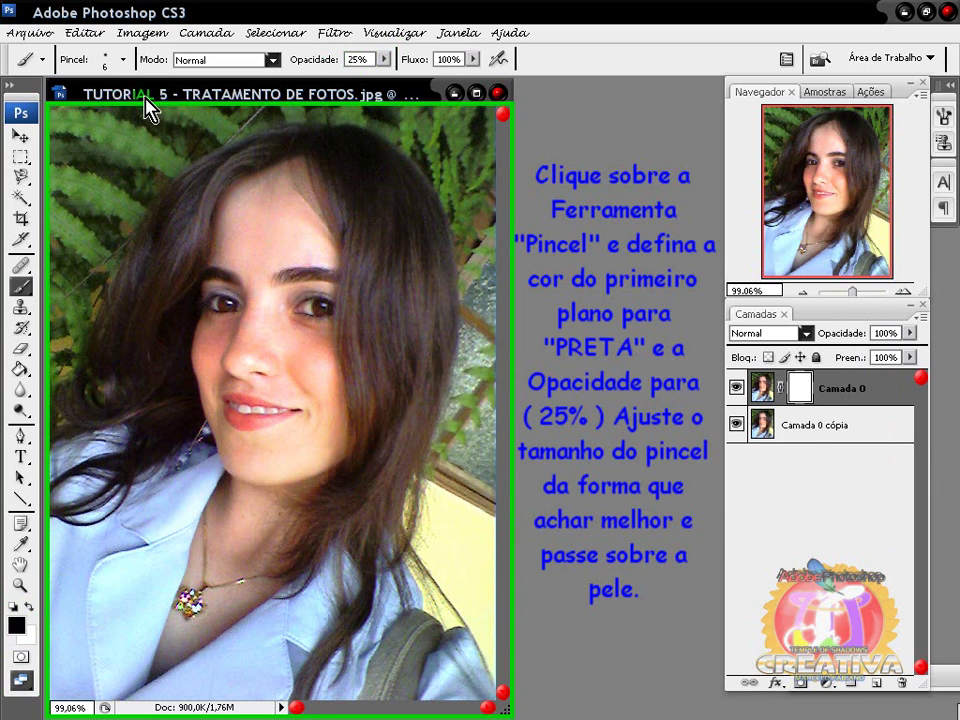
pyautogui.click(122, 59)
pyautogui.click(63, 107)
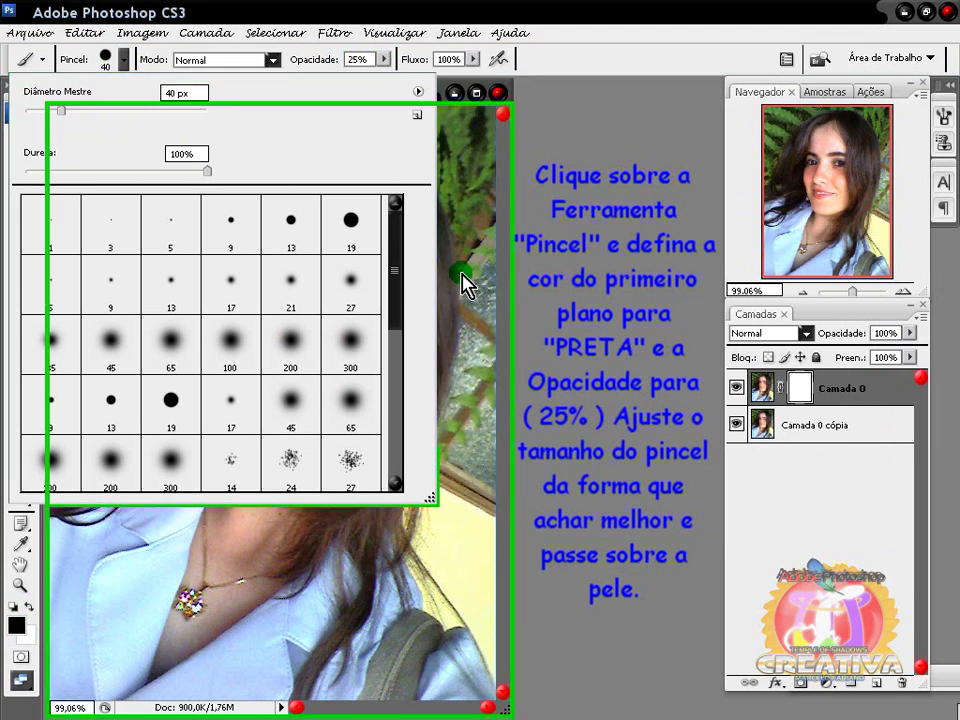
pyautogui.click(369, 263)
# Paint the mask over the forehead, cheek, chin, neck and up to the nose
pyautogui.click(296, 240)
pyautogui.moveTo(288, 250)
pyautogui.mouseDown()
pyautogui.moveTo(252, 243)
pyautogui.moveTo(292, 194)
pyautogui.moveTo(267, 294)
pyautogui.moveTo(279, 182)
pyautogui.moveTo(261, 253)
pyautogui.moveTo(274, 347)
pyautogui.moveTo(242, 321)
pyautogui.moveTo(248, 350)
pyautogui.moveTo(316, 381)
pyautogui.moveTo(287, 338)
pyautogui.moveTo(210, 343)
pyautogui.moveTo(214, 411)
pyautogui.moveTo(248, 448)
pyautogui.moveTo(322, 391)
pyautogui.moveTo(210, 369)
pyautogui.moveTo(204, 396)
pyautogui.moveTo(249, 462)
pyautogui.moveTo(343, 465)
pyautogui.moveTo(328, 381)
pyautogui.moveTo(289, 321)
pyautogui.moveTo(313, 292)
pyautogui.moveTo(211, 292)
pyautogui.mouseUp()
pyautogui.moveTo(211, 363); pyautogui.dragTo(255, 453)
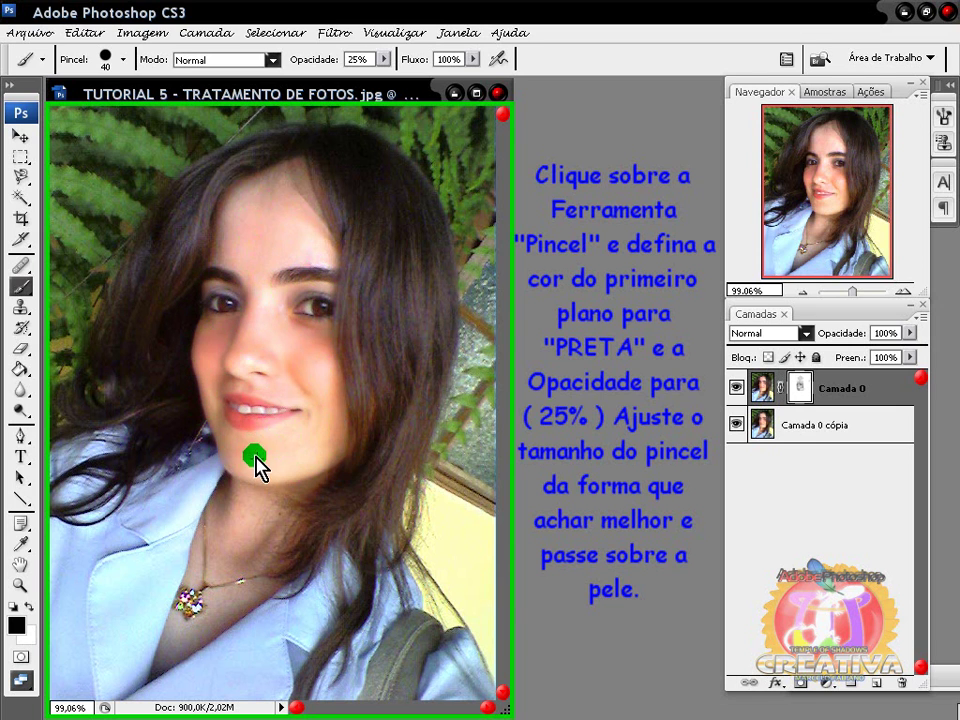
pyautogui.moveTo(248, 500)
pyautogui.mouseDown()
pyautogui.moveTo(228, 522)
pyautogui.moveTo(221, 573)
pyautogui.moveTo(289, 508)
pyautogui.moveTo(270, 543)
pyautogui.moveTo(225, 561)
pyautogui.moveTo(207, 556)
pyautogui.moveTo(240, 606)
pyautogui.moveTo(160, 677)
pyautogui.mouseUp()
pyautogui.moveTo(182, 627)
pyautogui.mouseDown()
pyautogui.moveTo(229, 604)
pyautogui.moveTo(219, 579)
pyautogui.moveTo(332, 426)
pyautogui.moveTo(293, 381)
pyautogui.moveTo(223, 399)
pyautogui.moveTo(306, 407)
pyautogui.moveTo(246, 381)
pyautogui.moveTo(258, 398)
pyautogui.moveTo(221, 261)
pyautogui.moveTo(278, 208)
pyautogui.mouseUp()
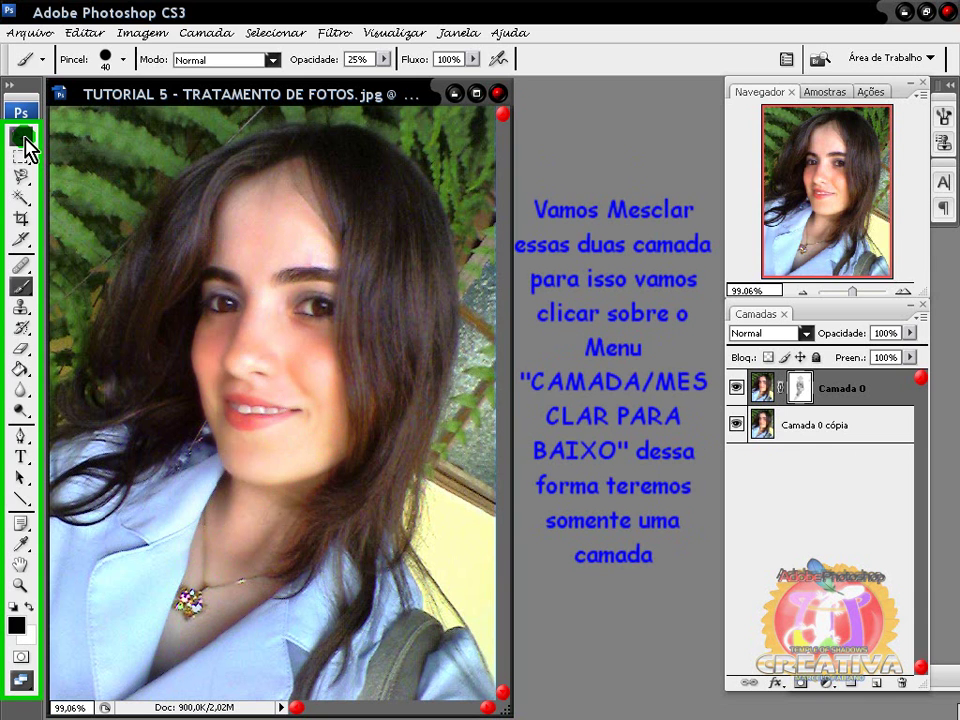
# Merge Camada 0 down into Camada 0 cópia and zoom out to view the whole photo
pyautogui.click(207, 34)
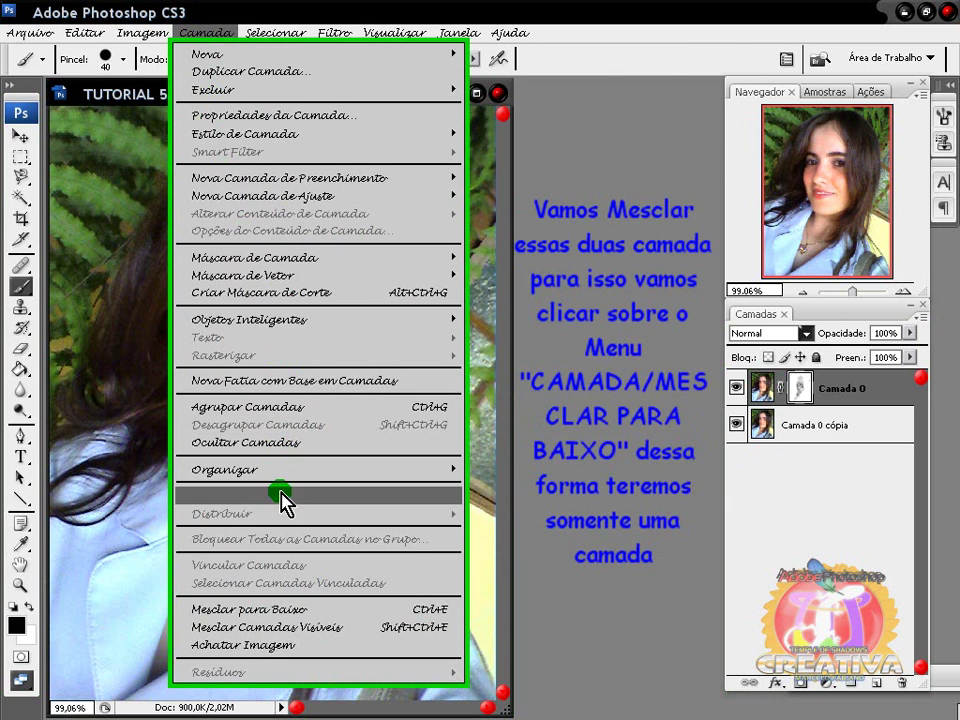
pyautogui.click(259, 609)
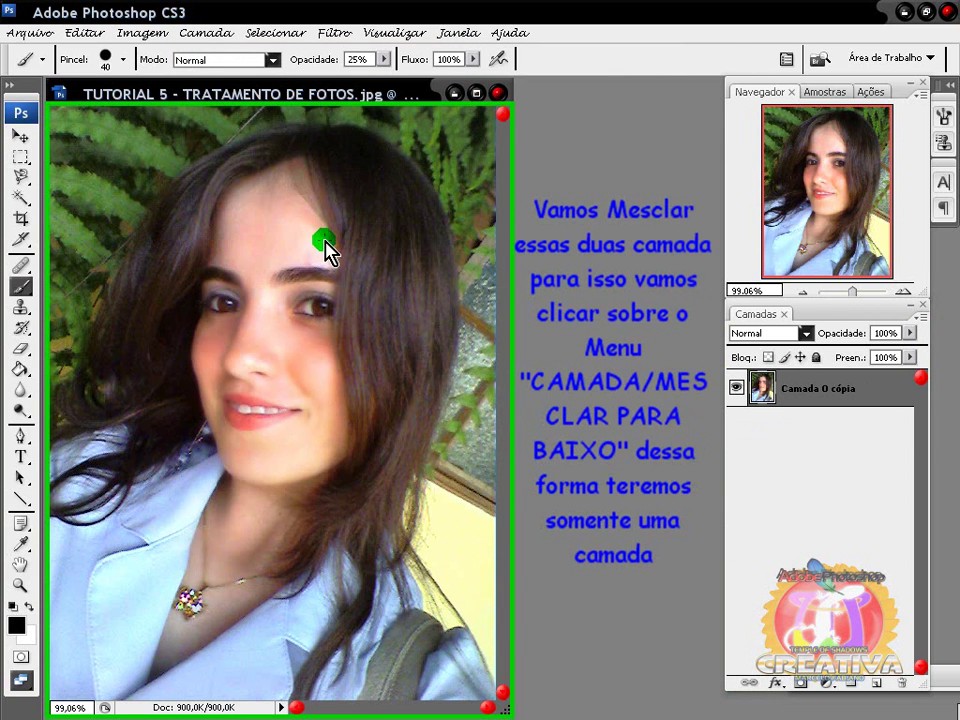
pyautogui.click(18, 586)
pyautogui.click(352, 59)
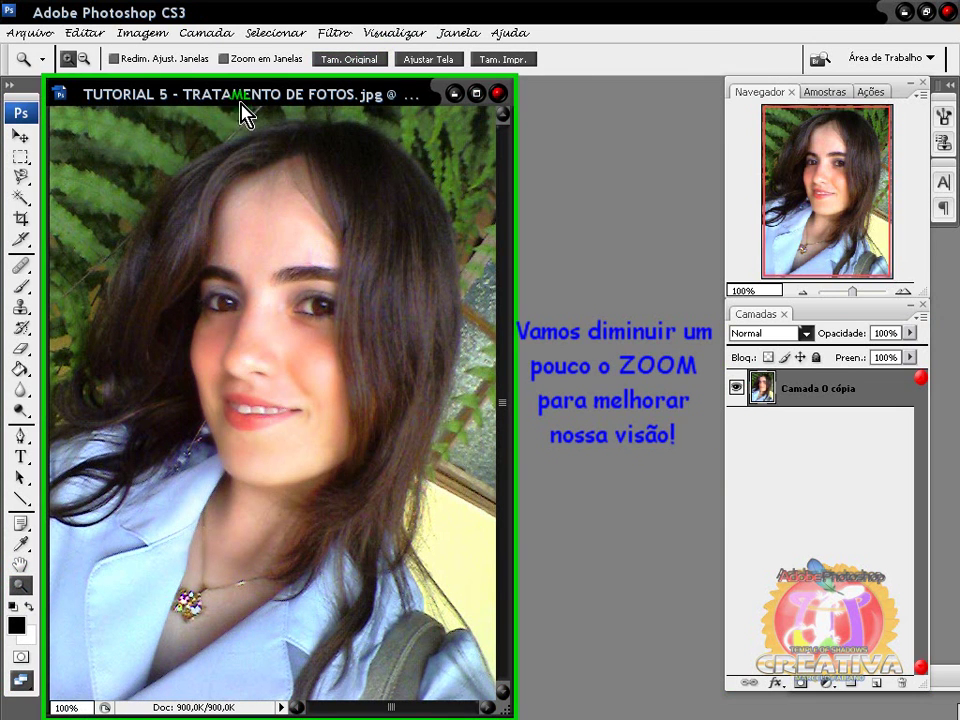
pyautogui.keyDown('alt'); pyautogui.click(279, 364); pyautogui.keyUp('alt')
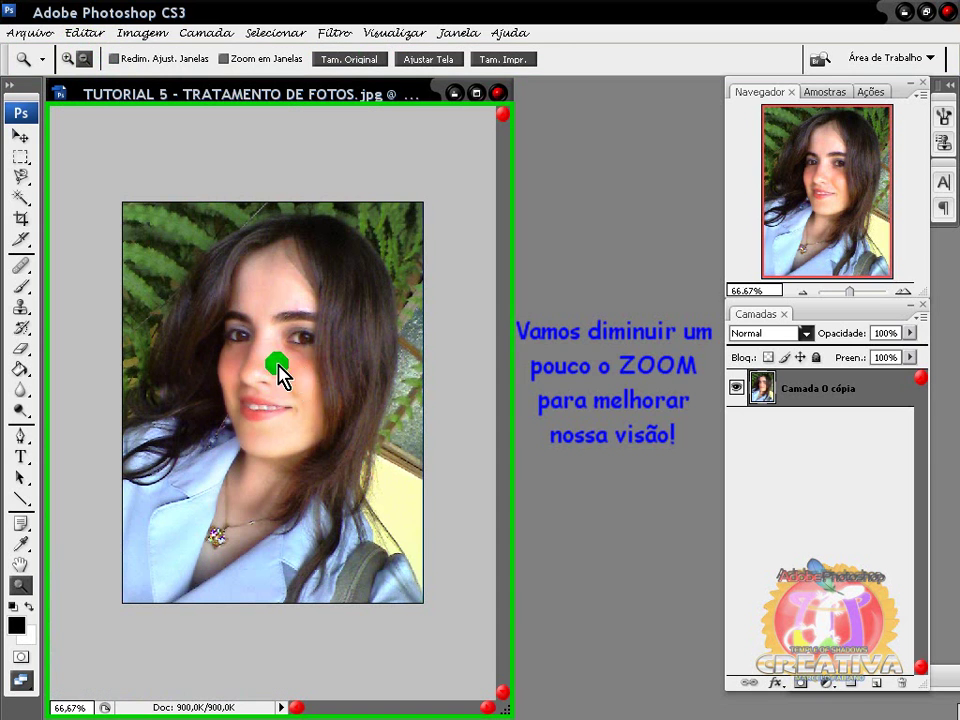
pyautogui.click(21, 136)
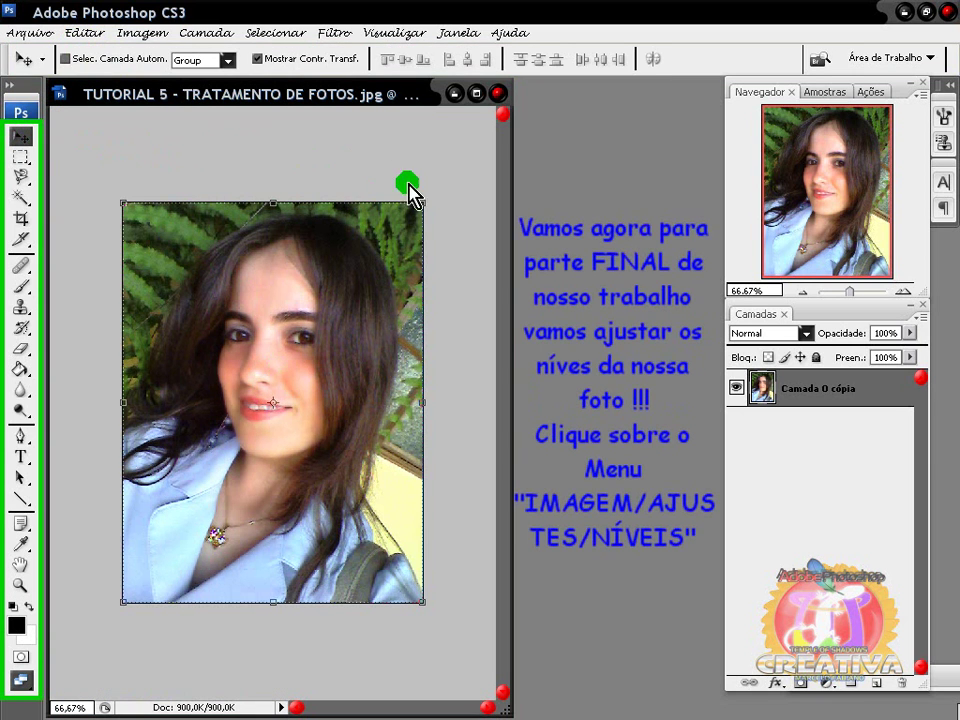
# Apply Levels with input values 19, 1,06 and 255
pyautogui.click(143, 33)
pyautogui.moveTo(150, 80)
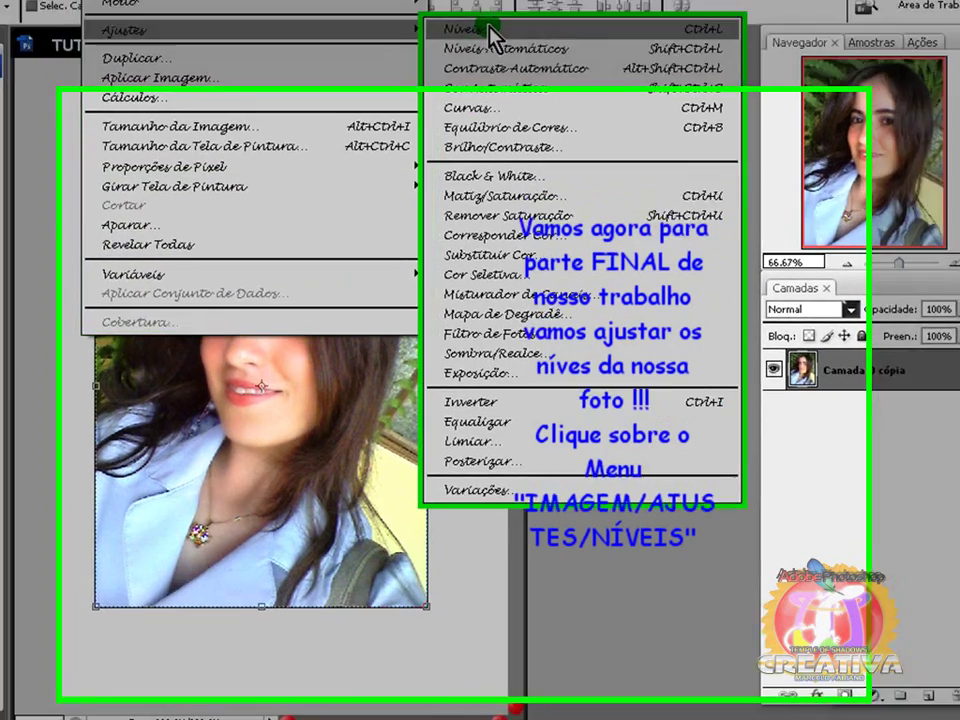
pyautogui.click(462, 80)
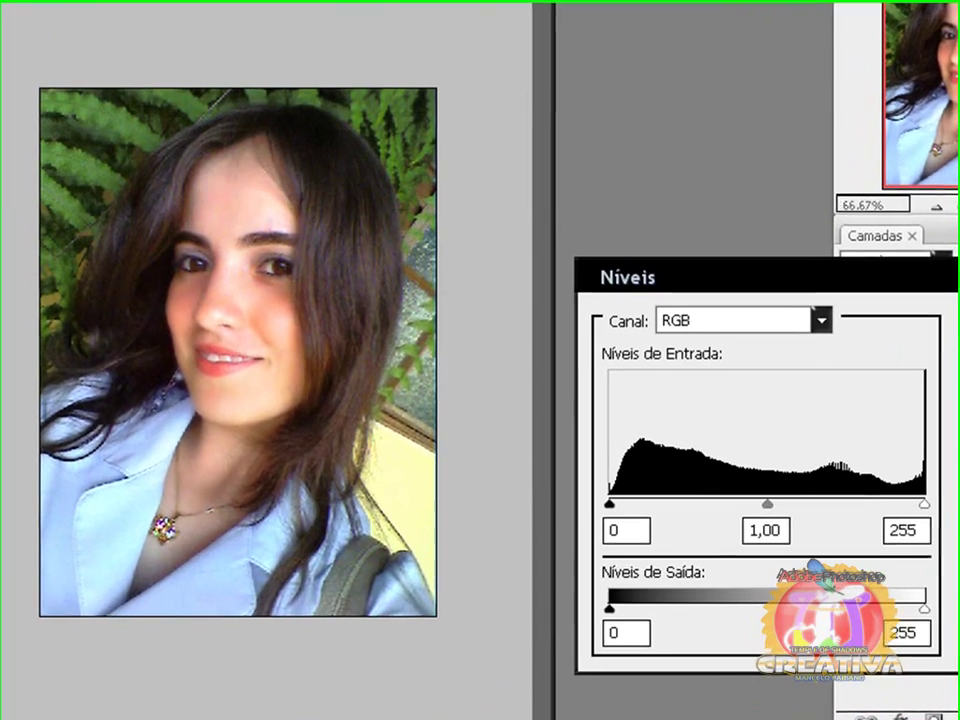
pyautogui.moveTo(775, 515)
pyautogui.mouseDown()
pyautogui.moveTo(750, 514)
pyautogui.moveTo(778, 520)
pyautogui.moveTo(763, 516)
pyautogui.mouseUp()
pyautogui.moveTo(928, 503)
pyautogui.mouseDown()
pyautogui.moveTo(898, 503)
pyautogui.moveTo(926, 503)
pyautogui.mouseUp()
pyautogui.moveTo(617, 503)
pyautogui.mouseDown()
pyautogui.moveTo(645, 504)
pyautogui.moveTo(637, 504)
pyautogui.mouseUp()
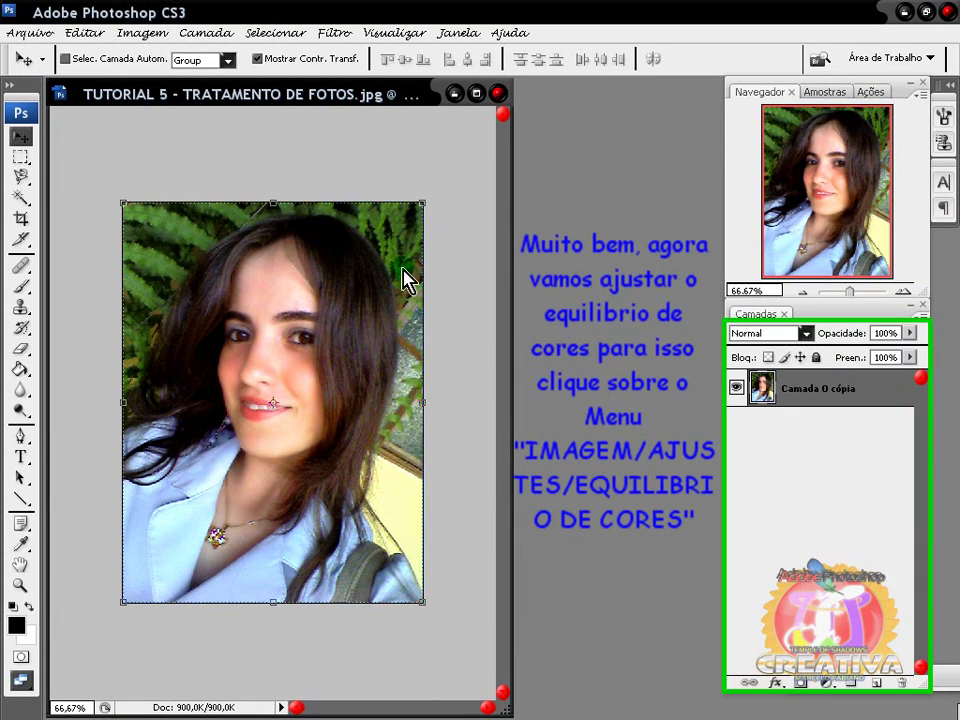
# Apply a midtone Color Balance of -10, -10 and -23
pyautogui.click(135, 33)
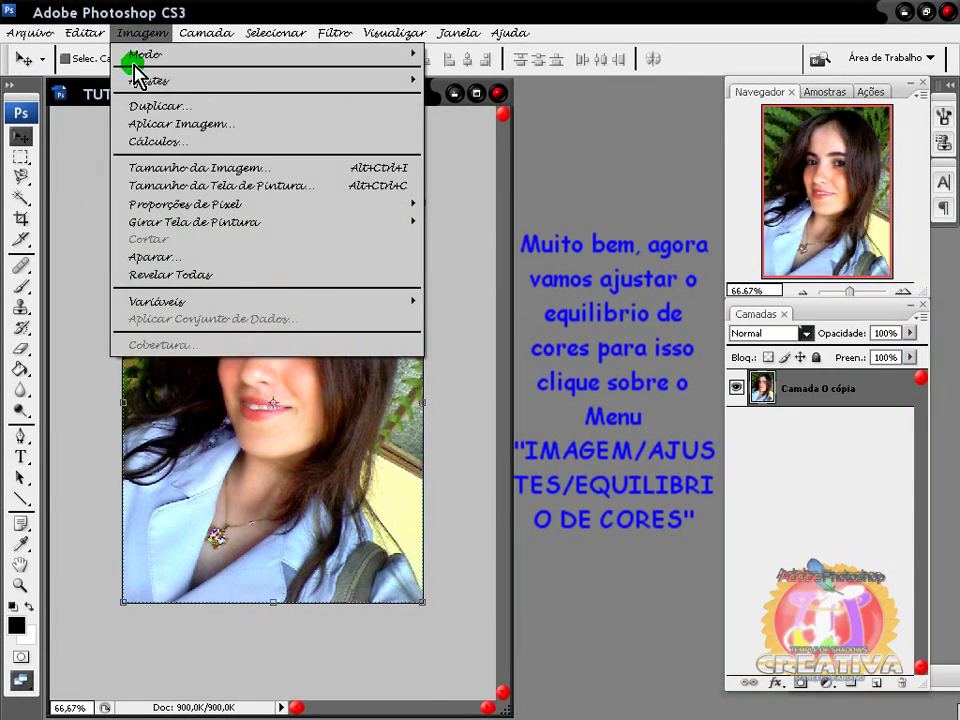
pyautogui.moveTo(150, 80)
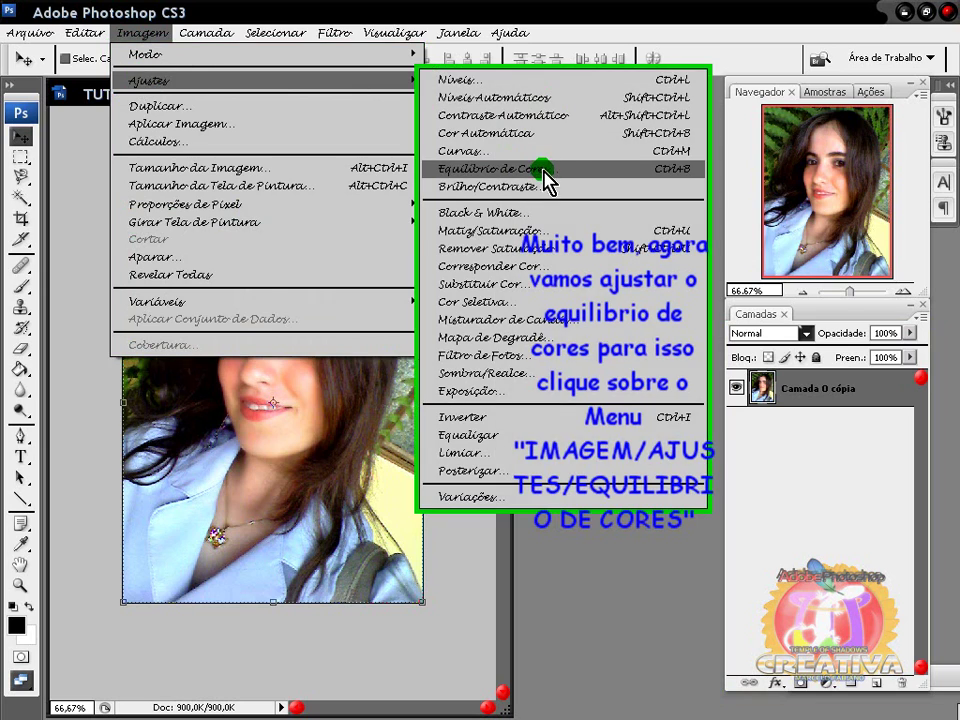
pyautogui.click(549, 168)
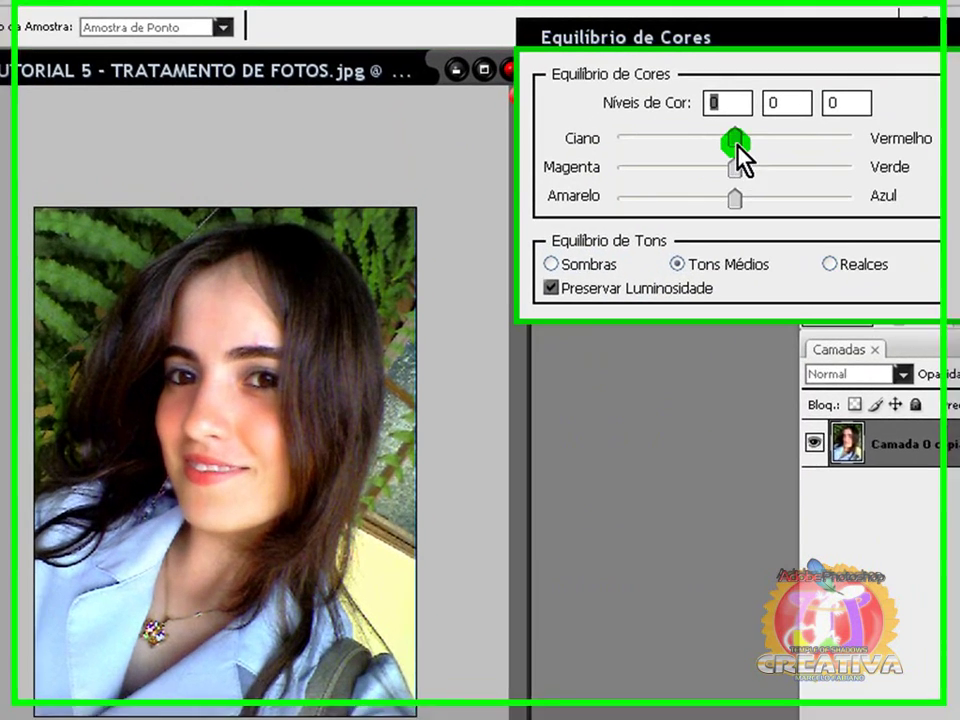
pyautogui.moveTo(741, 155)
pyautogui.mouseDown()
pyautogui.moveTo(733, 183)
pyautogui.moveTo(726, 168)
pyautogui.mouseUp()
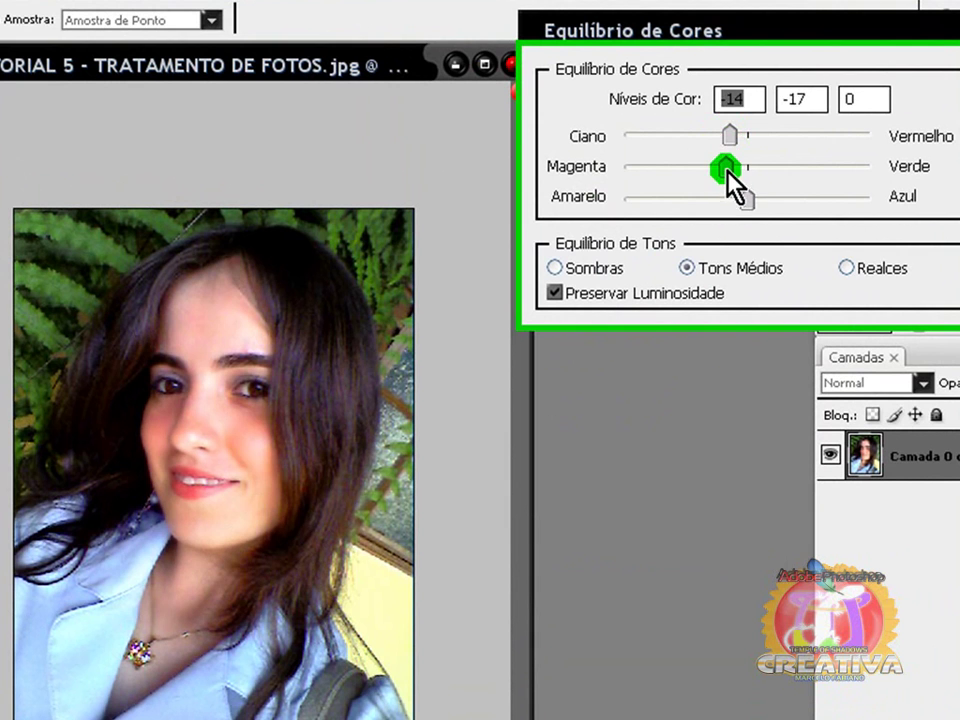
pyautogui.moveTo(767, 200)
pyautogui.mouseDown()
pyautogui.moveTo(719, 200)
pyautogui.moveTo(723, 168)
pyautogui.moveTo(733, 166)
pyautogui.moveTo(719, 136)
pyautogui.moveTo(735, 133)
pyautogui.moveTo(737, 167)
pyautogui.mouseUp()
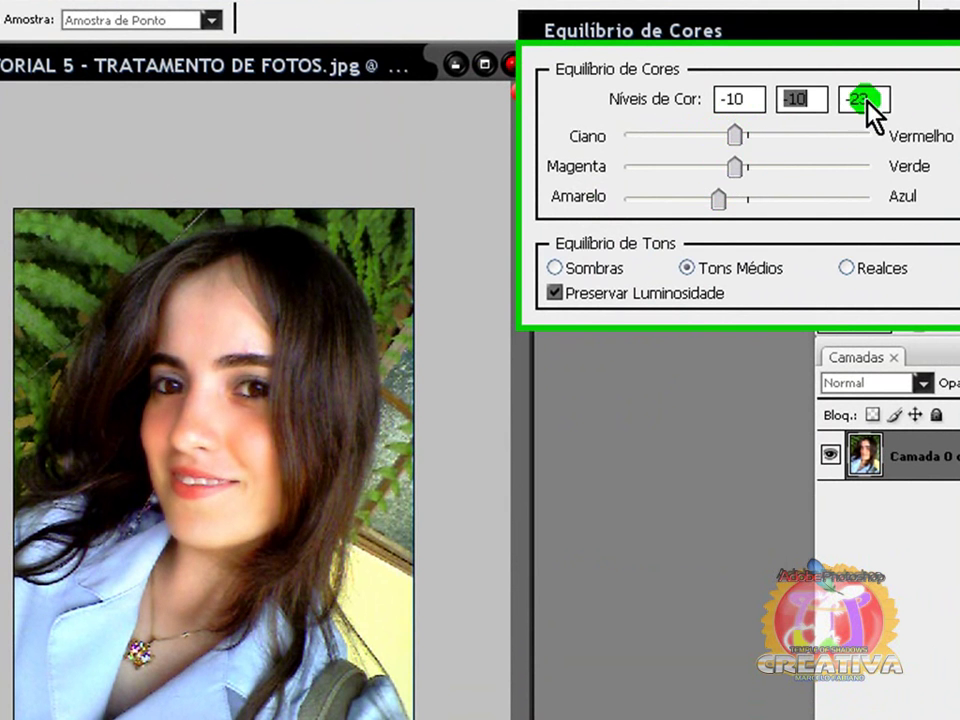
pyautogui.click(858, 102)
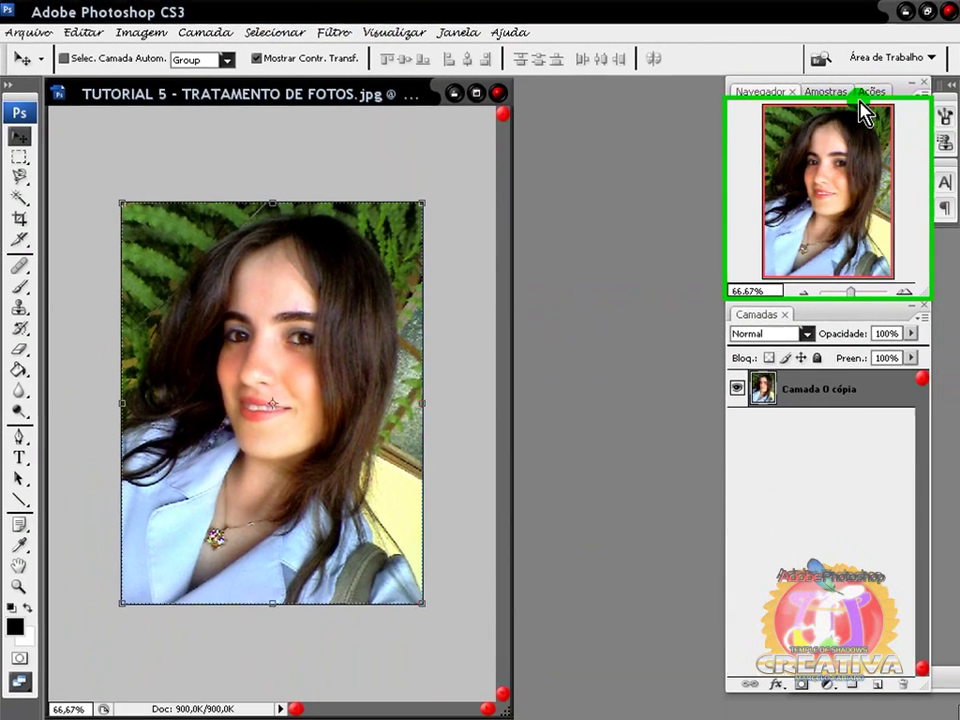
pyautogui.click(410, 375)
pyautogui.click(139, 474)
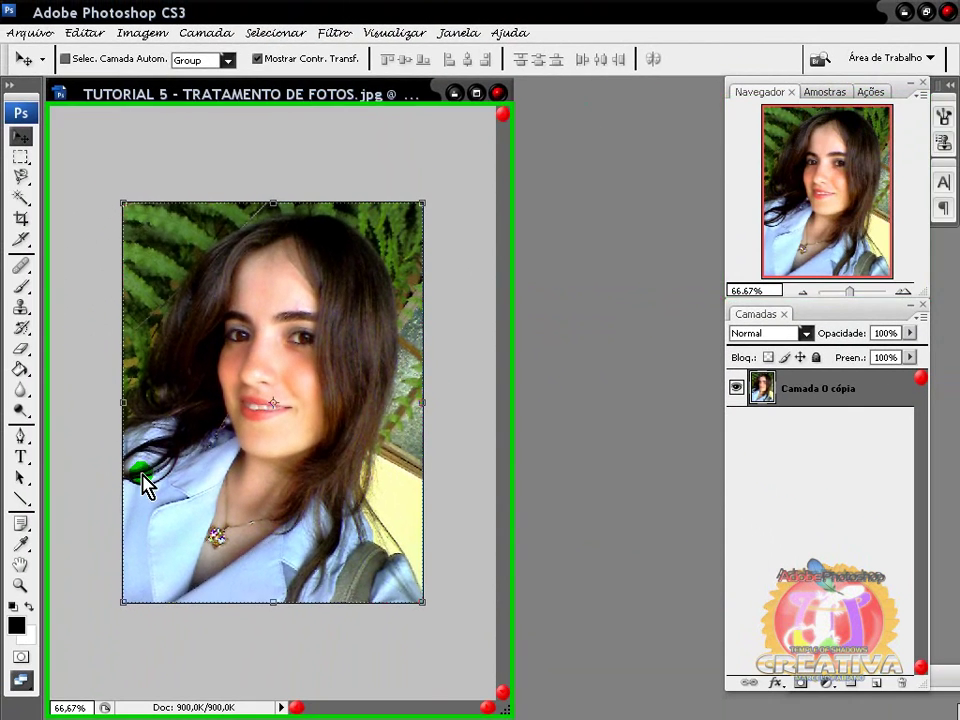
pyautogui.click(290, 374)
pyautogui.click(122, 214)
pyautogui.click(824, 422)
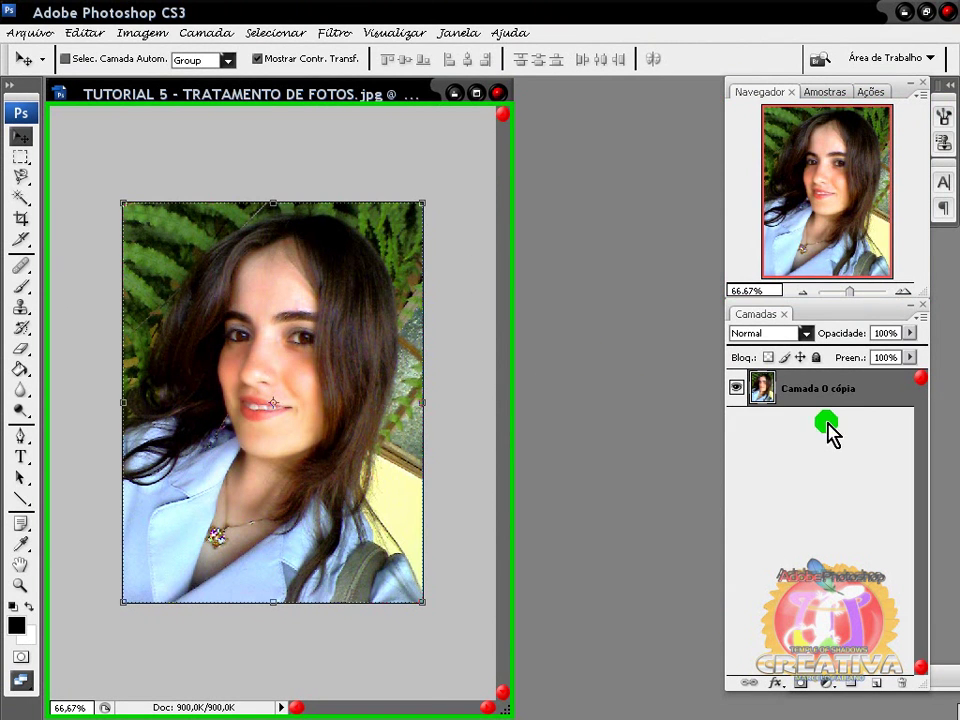
pyautogui.click(770, 376)
pyautogui.click(259, 59)
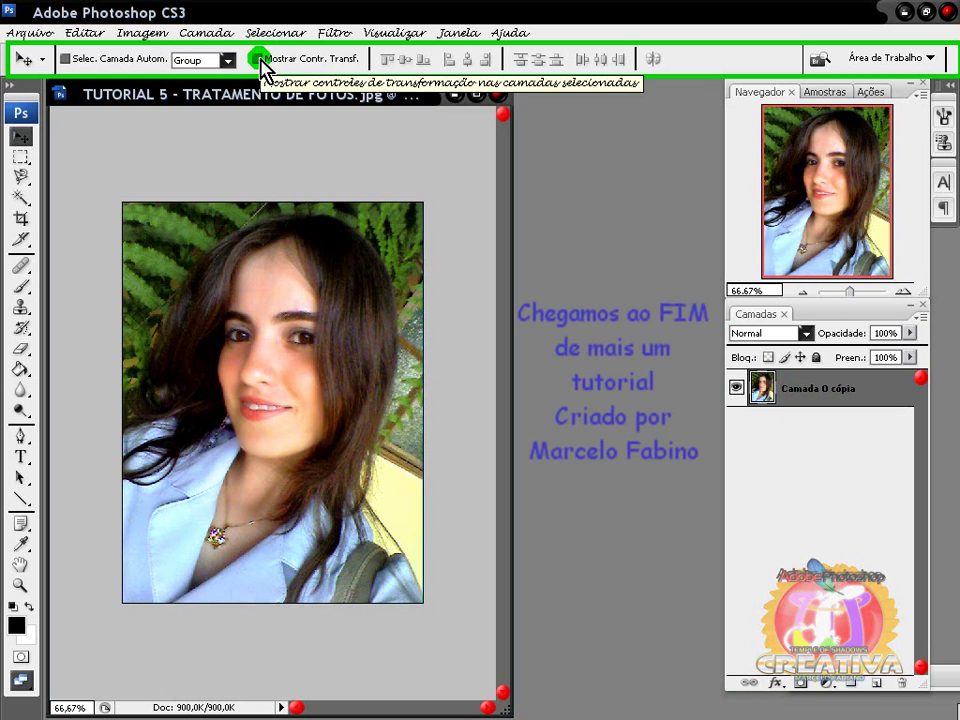
pyautogui.click(259, 60)
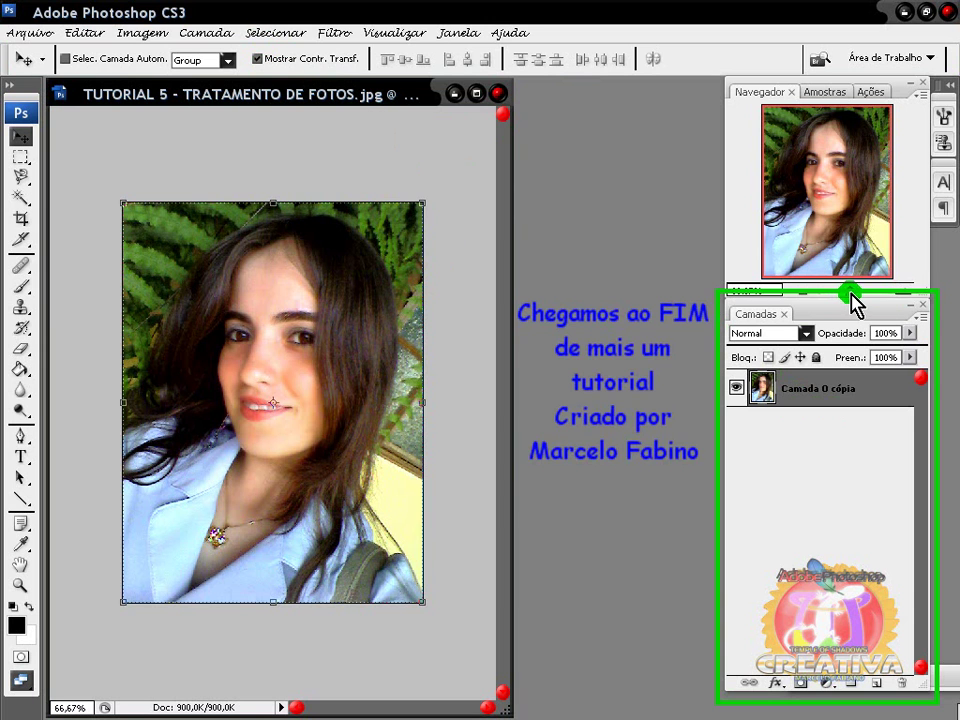
pyautogui.moveTo(851, 300); pyautogui.dragTo(853, 300)
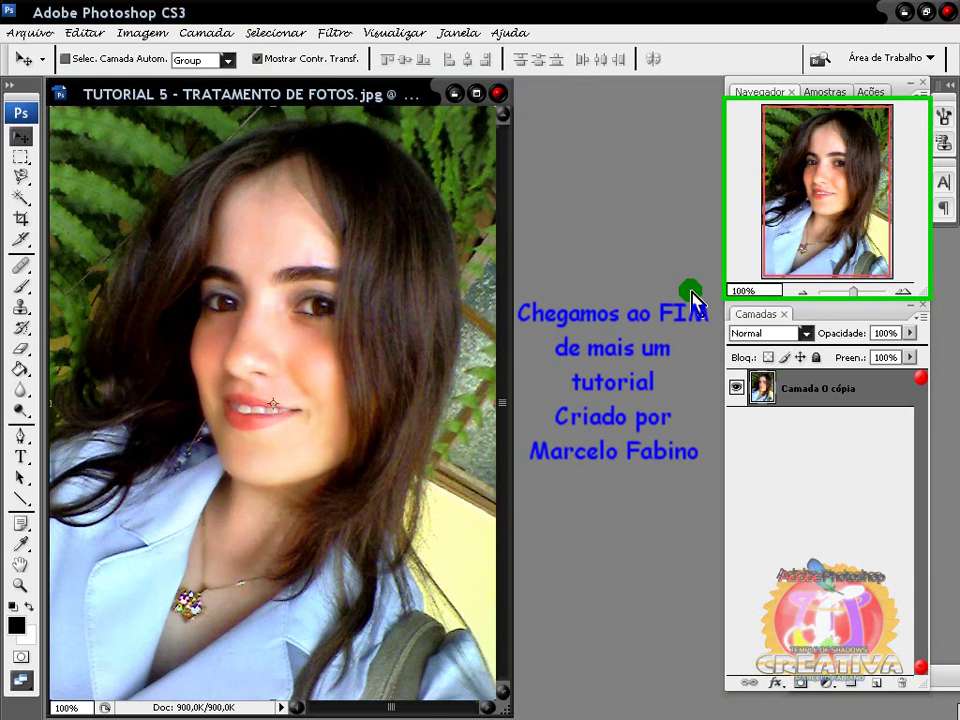